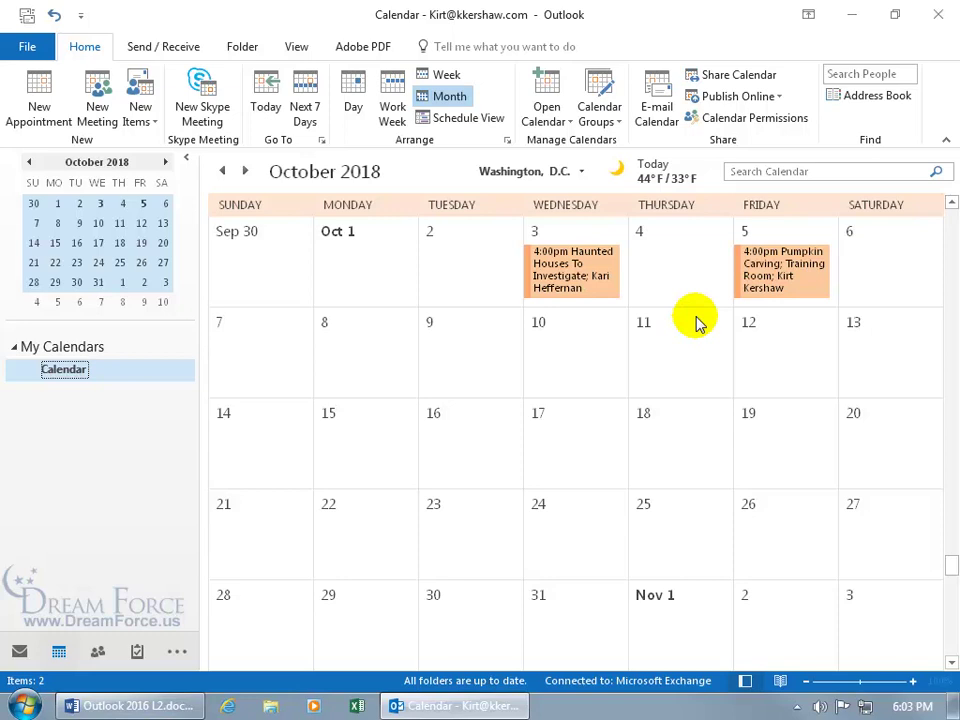
Step: Open the Pumpkin Carving appointment on Friday, October 5 from the Month view
double_click(763, 278)
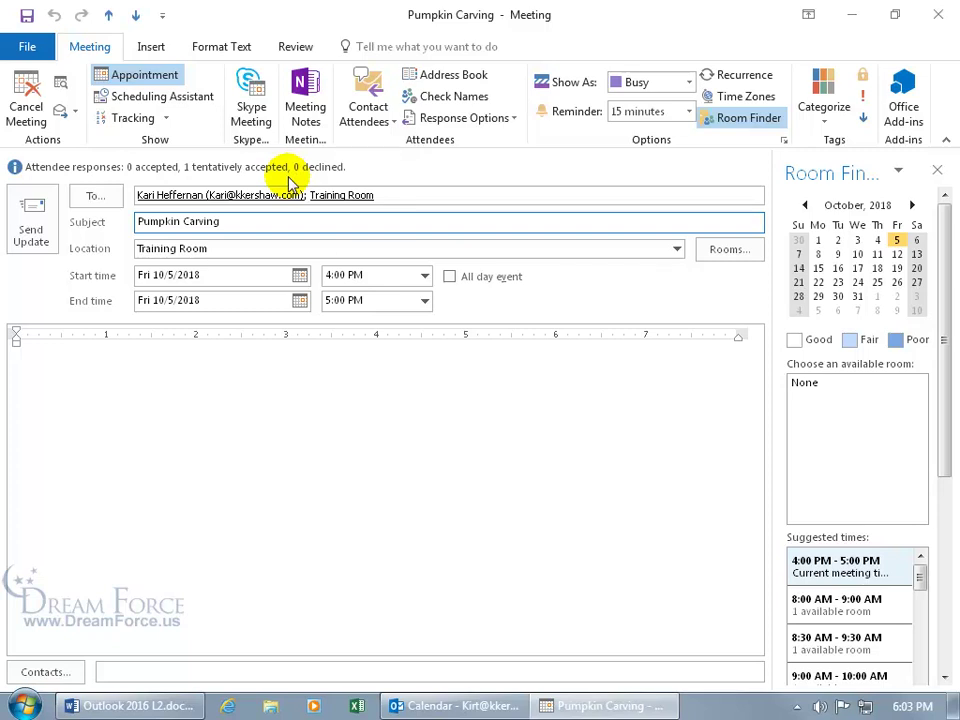
Step: Display the meeting's Tracking list of attendee responses
click(135, 121)
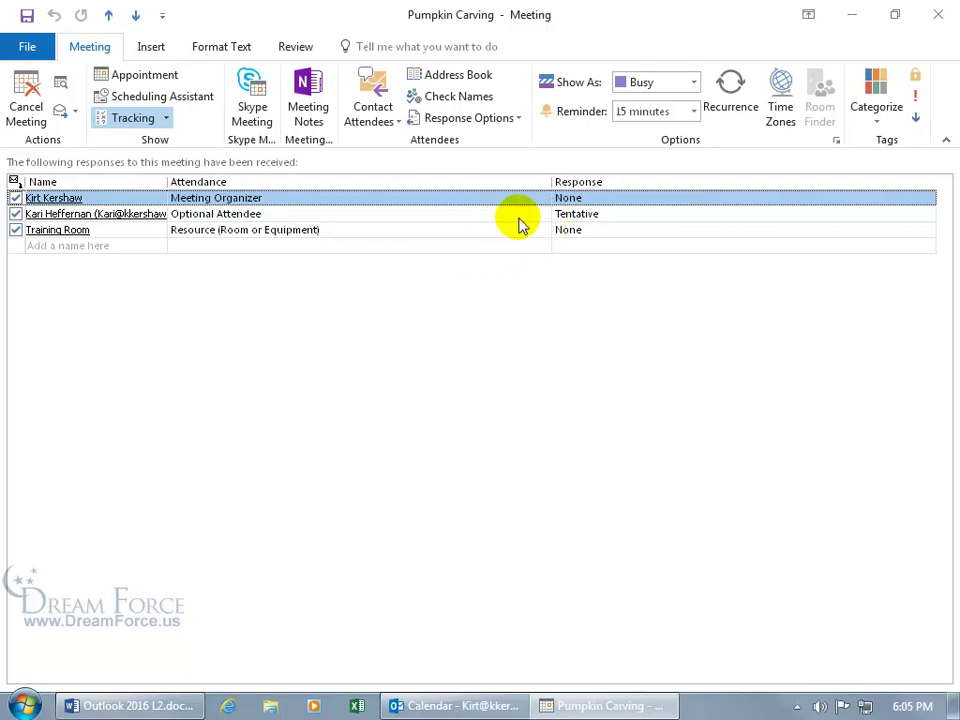
Step: Set the second attendee to Accepted and Required Attendee, then close the meeting window
click(615, 214)
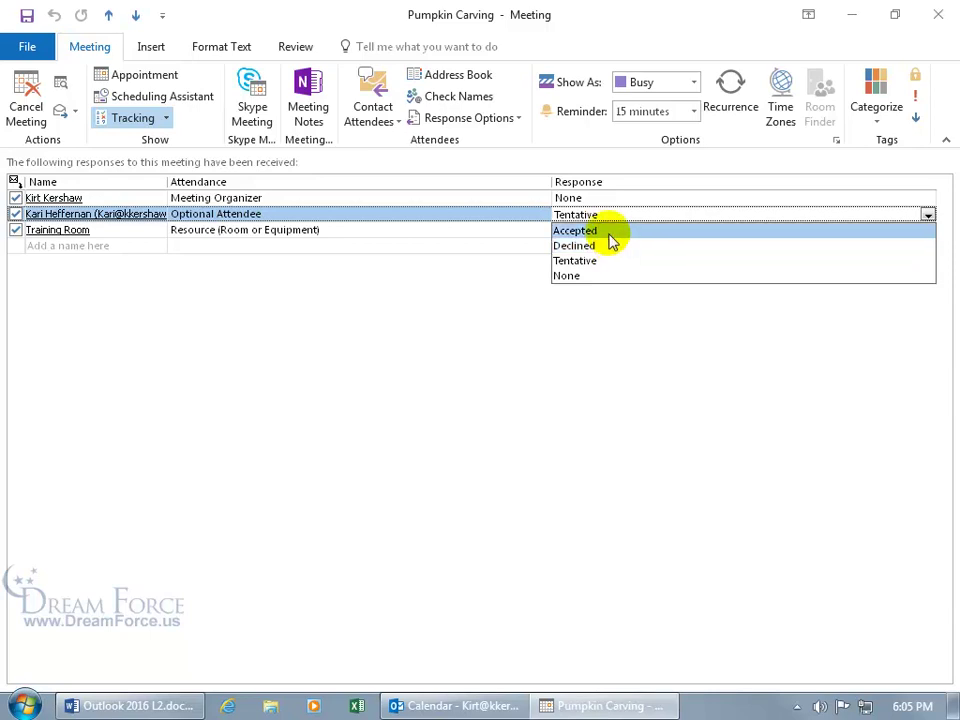
click(607, 232)
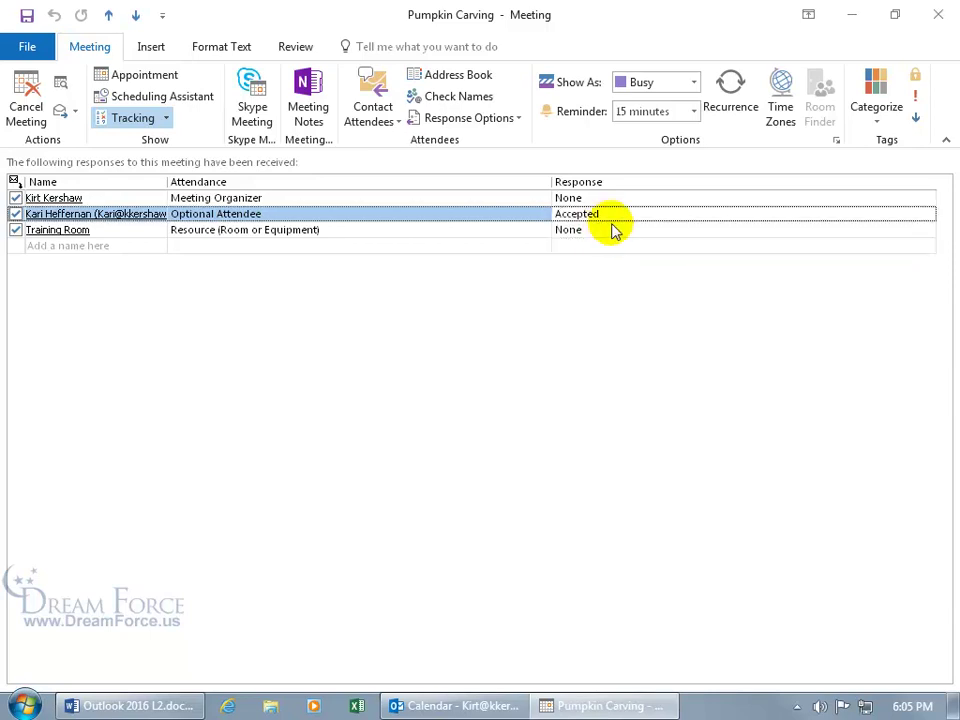
click(371, 214)
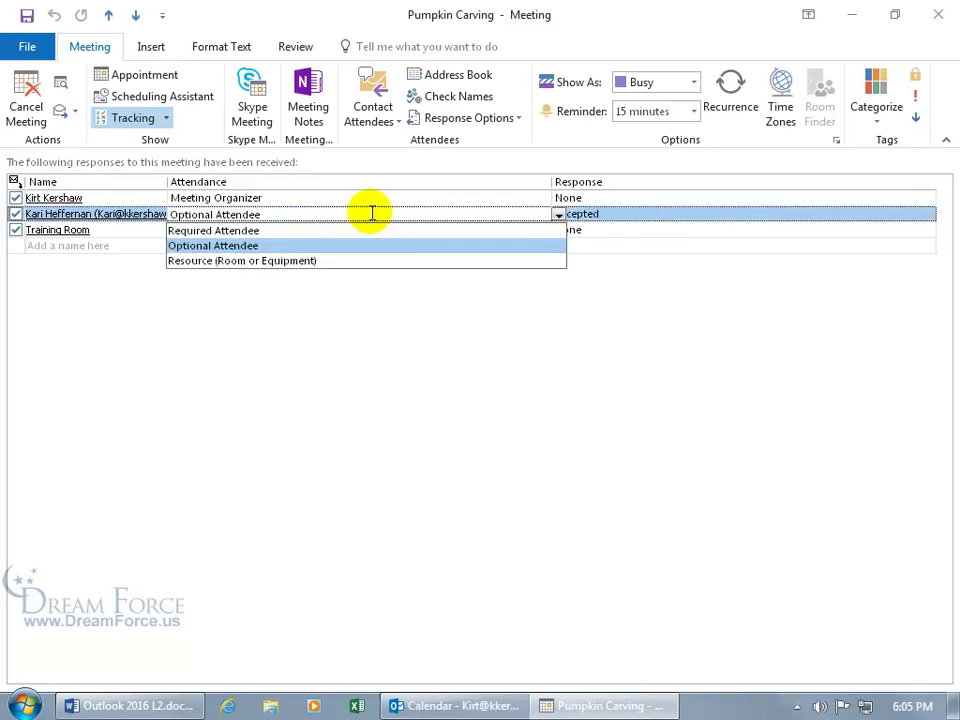
click(296, 231)
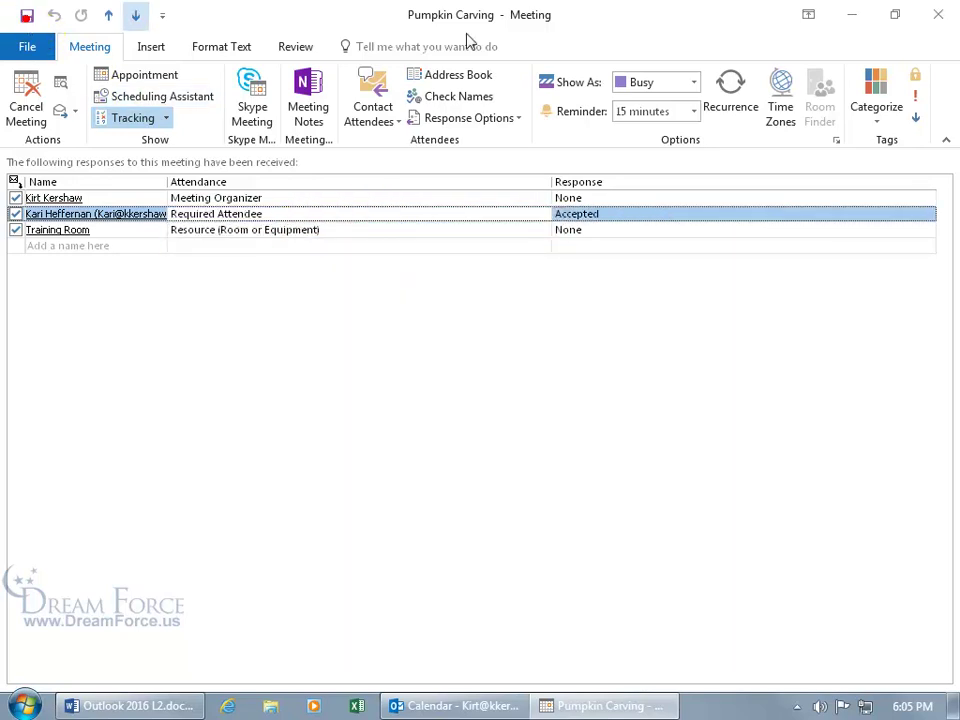
click(938, 14)
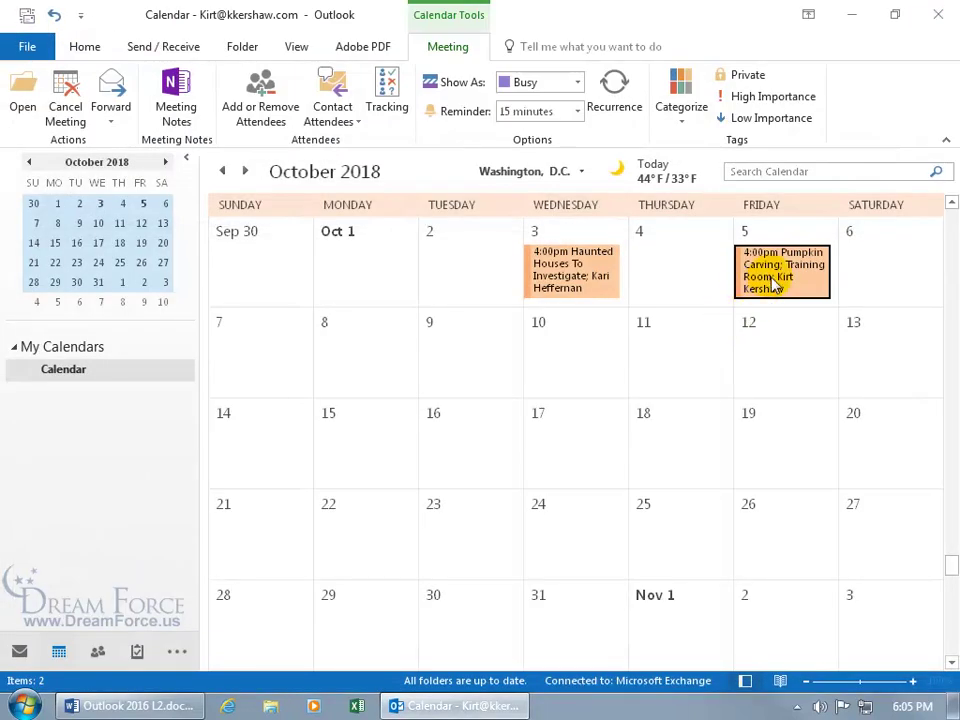
double_click(778, 285)
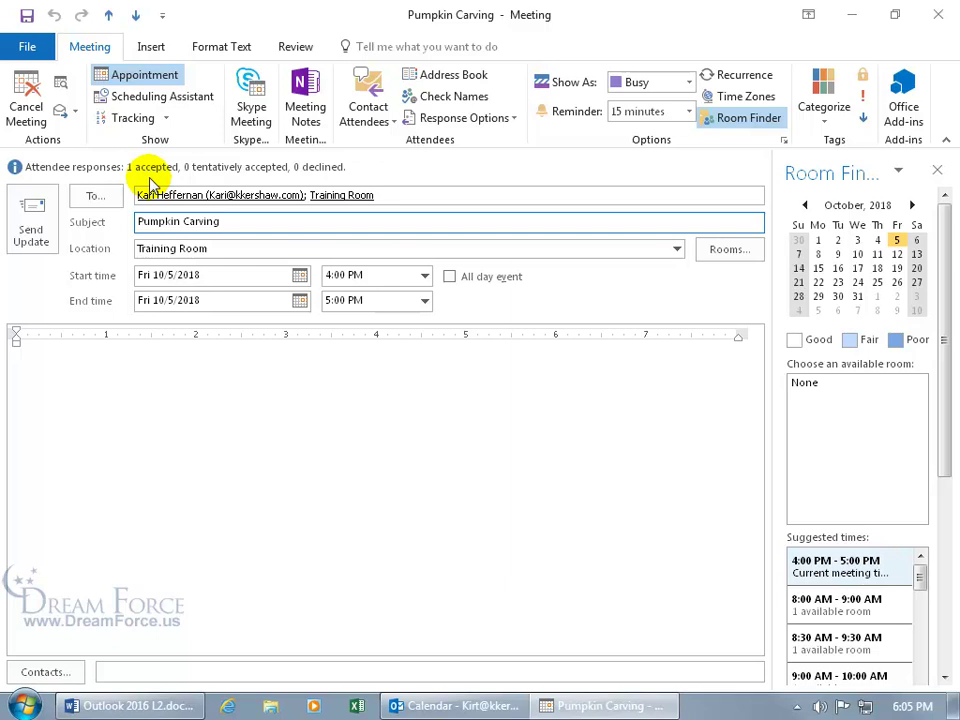
click(140, 118)
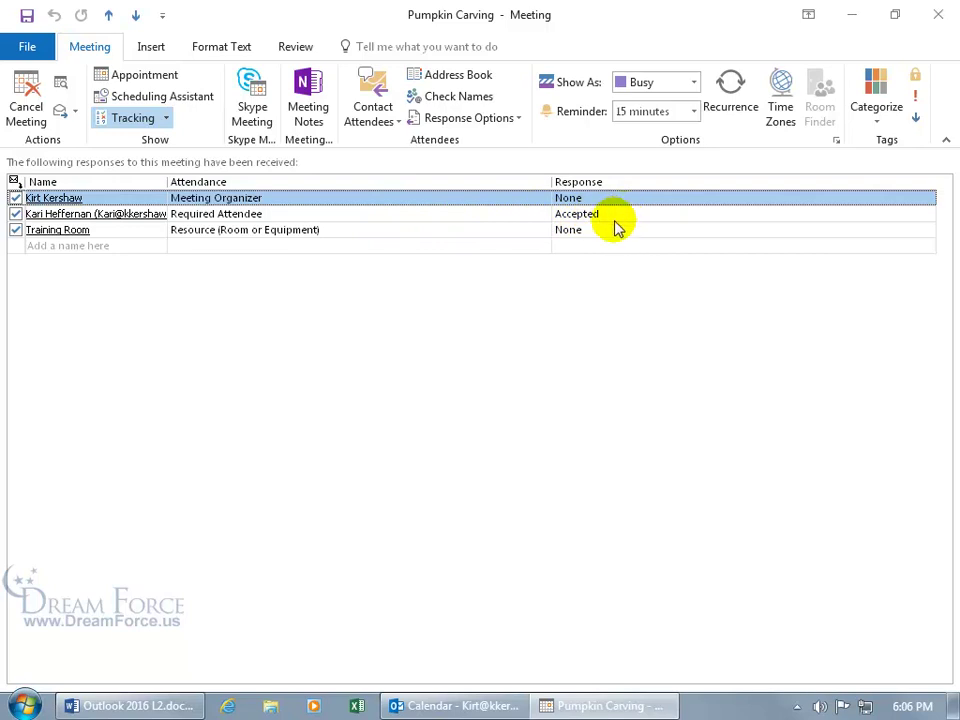
click(939, 15)
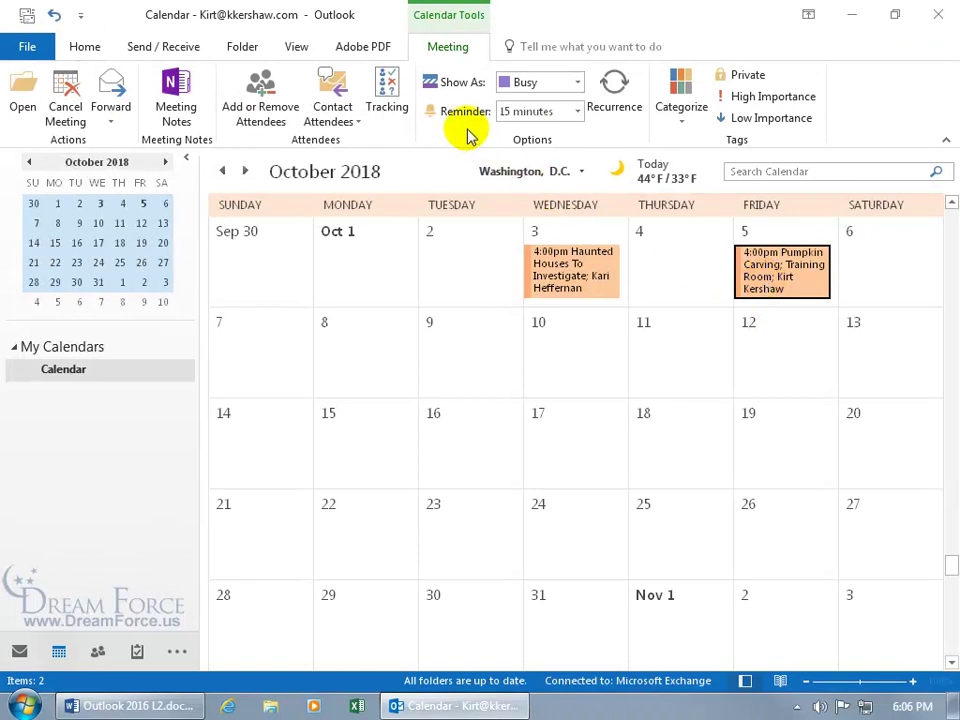
Step: Copy the Pumpkin Carving tracking status to the clipboard and start a blank Excel workbook
click(388, 106)
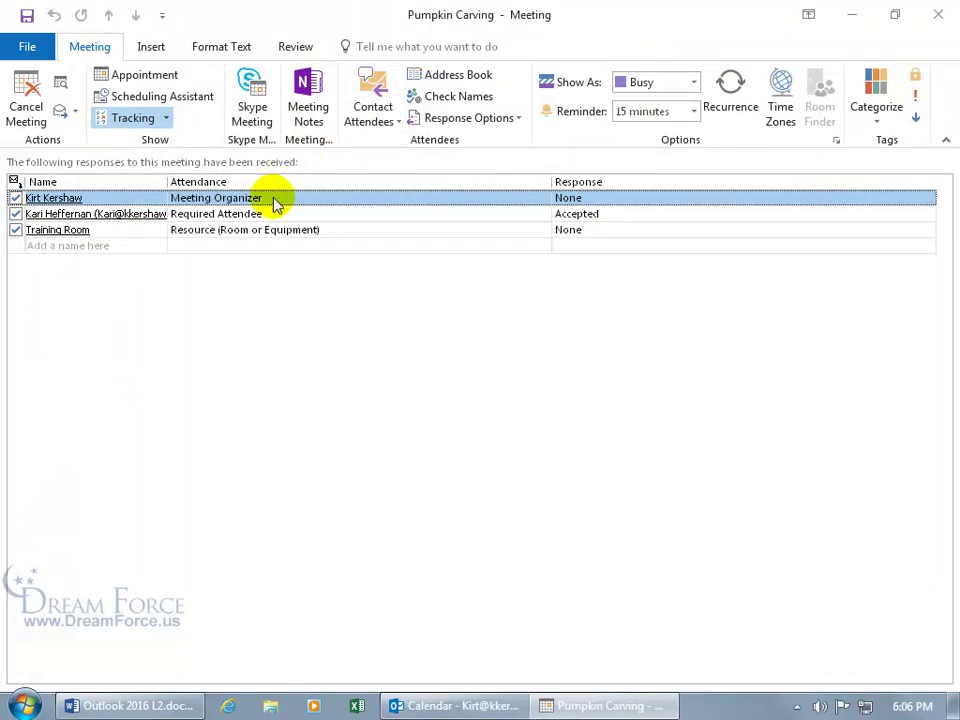
click(127, 80)
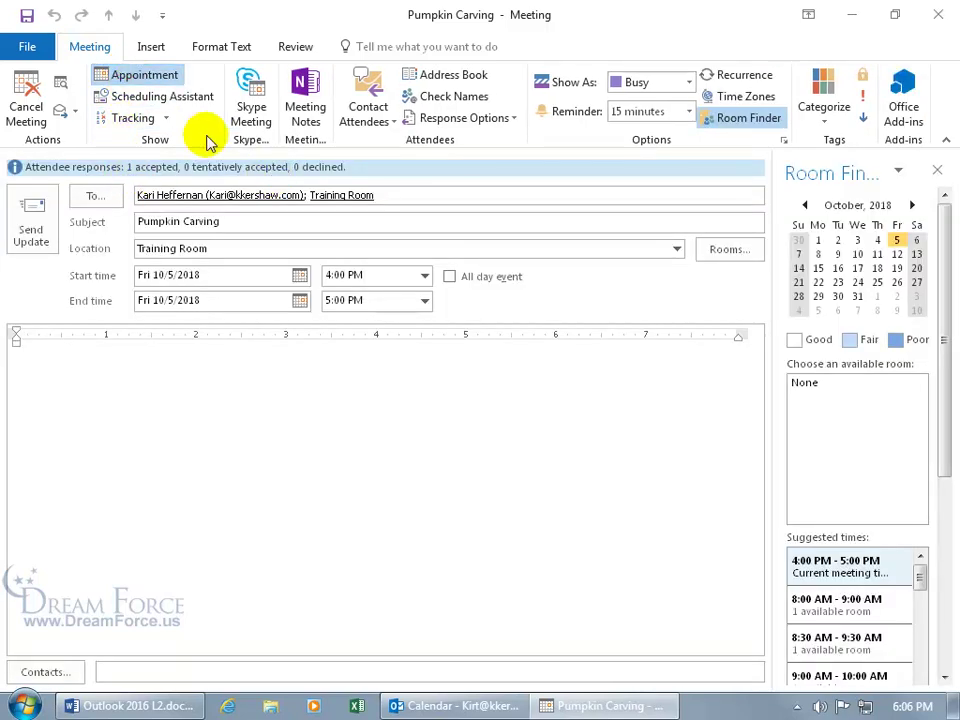
click(135, 118)
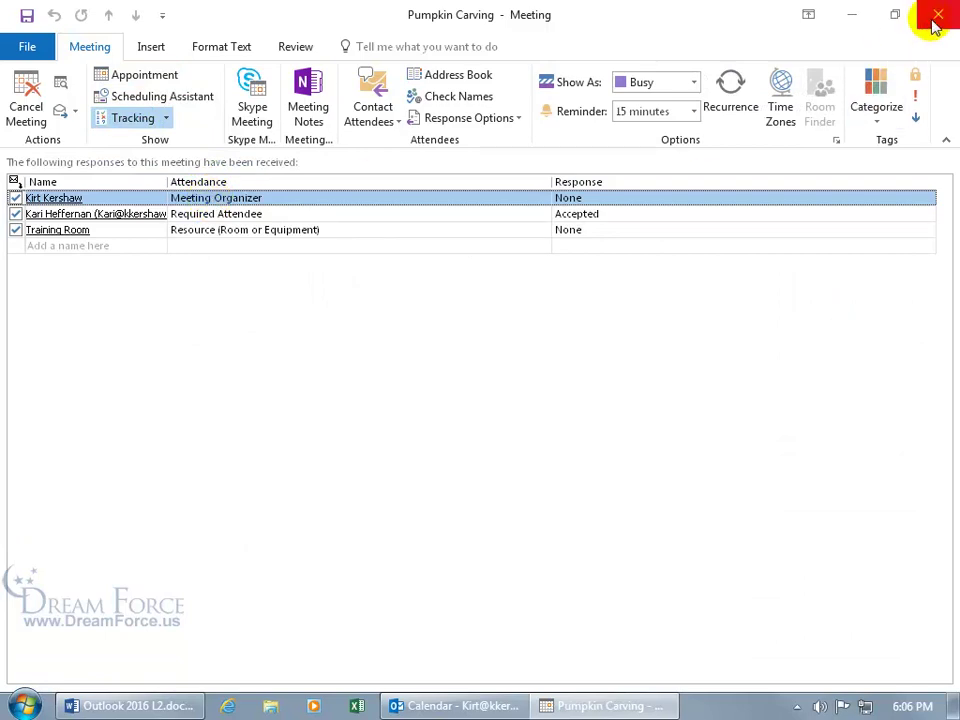
click(167, 118)
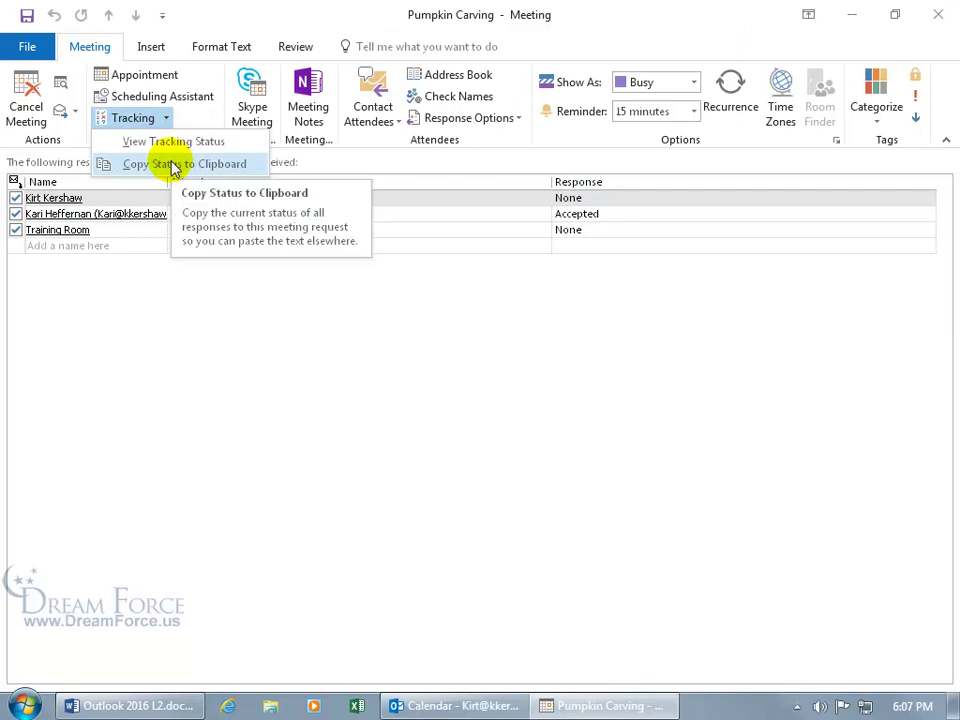
click(172, 165)
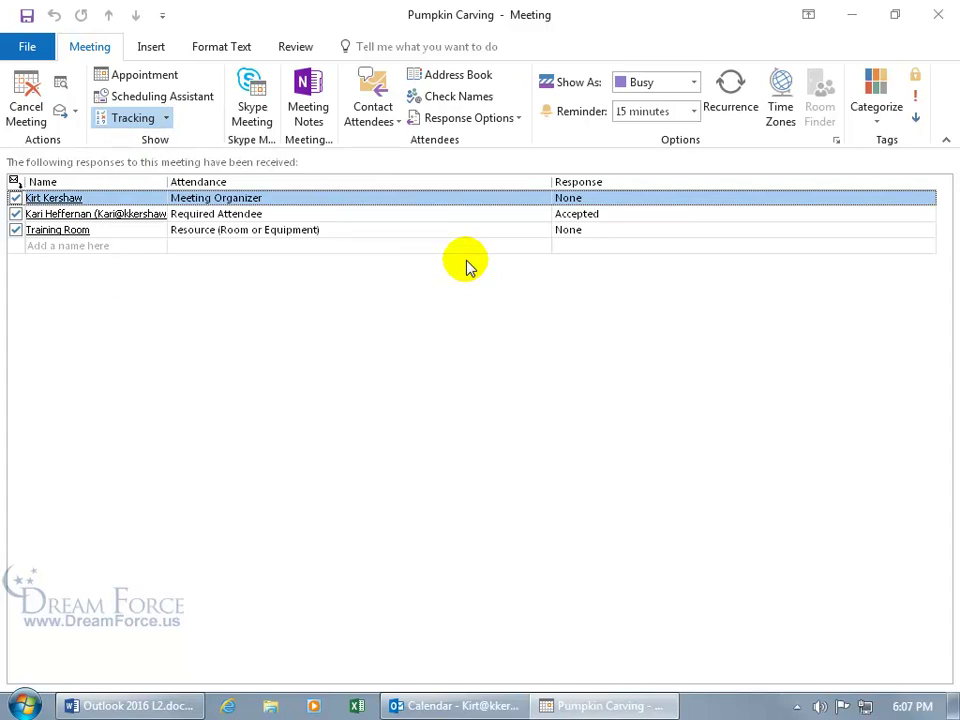
click(357, 706)
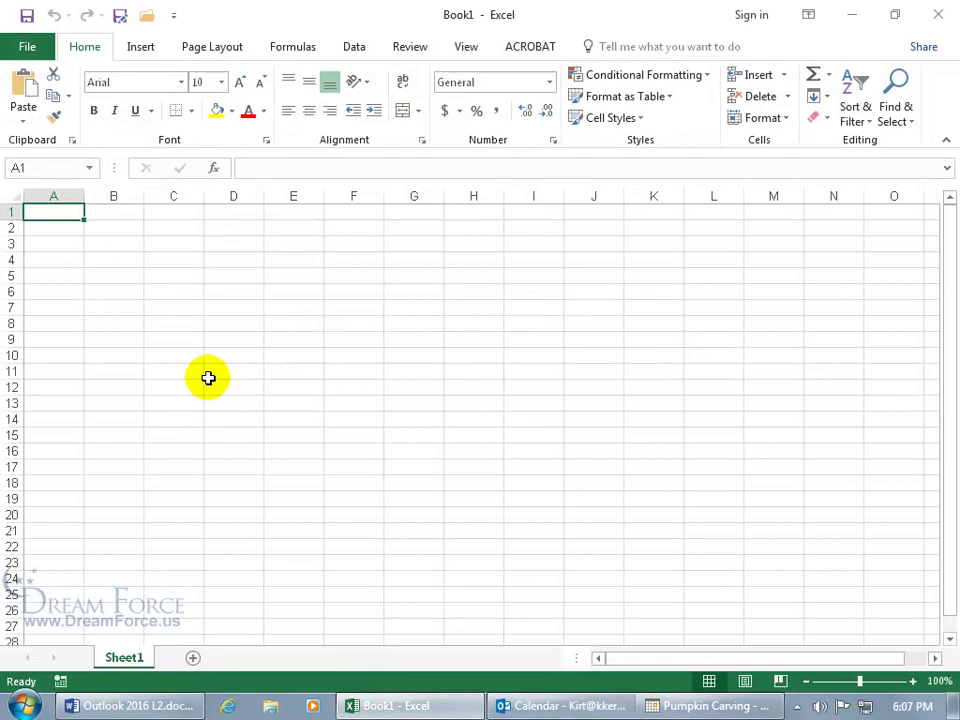
Step: Paste the tracking status into A1:C4, close Excel without saving, and close the meeting
key(ctrl+v)
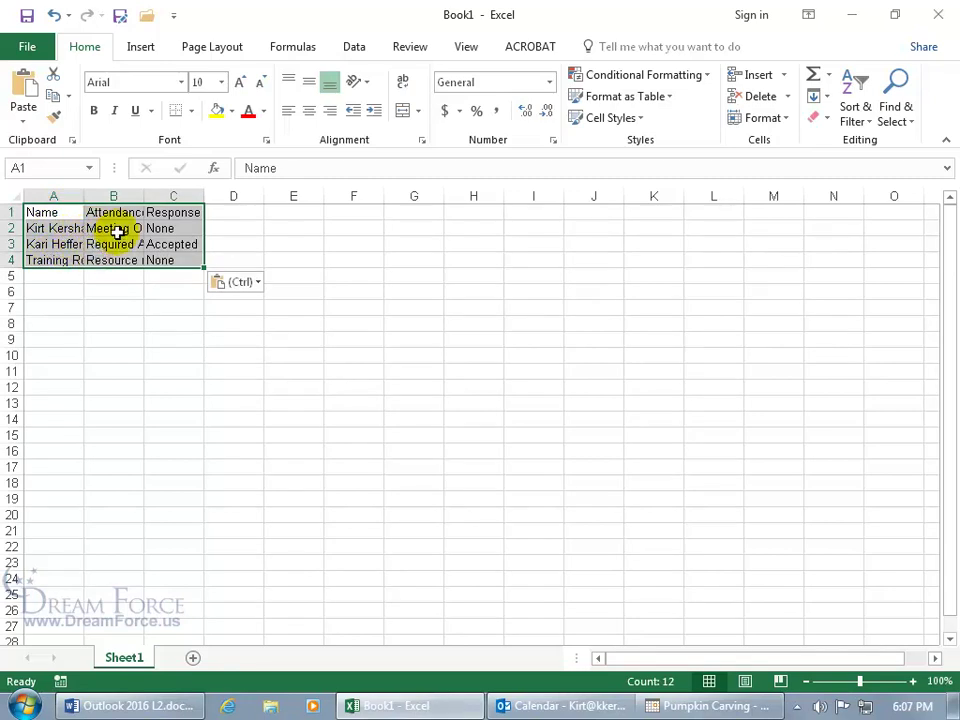
click(938, 13)
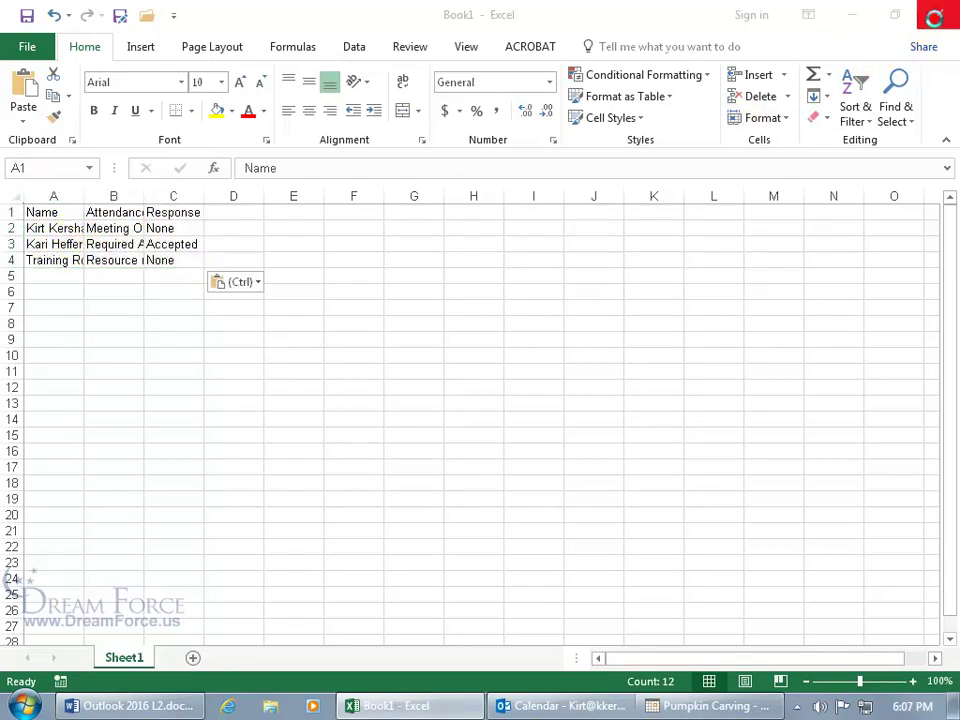
click(482, 375)
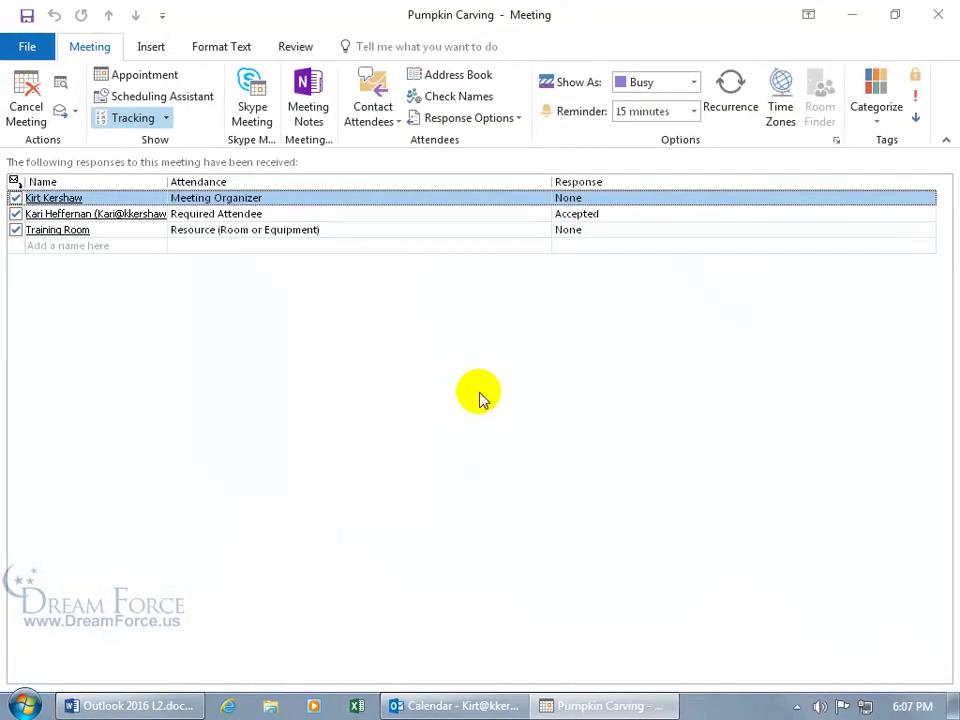
click(938, 14)
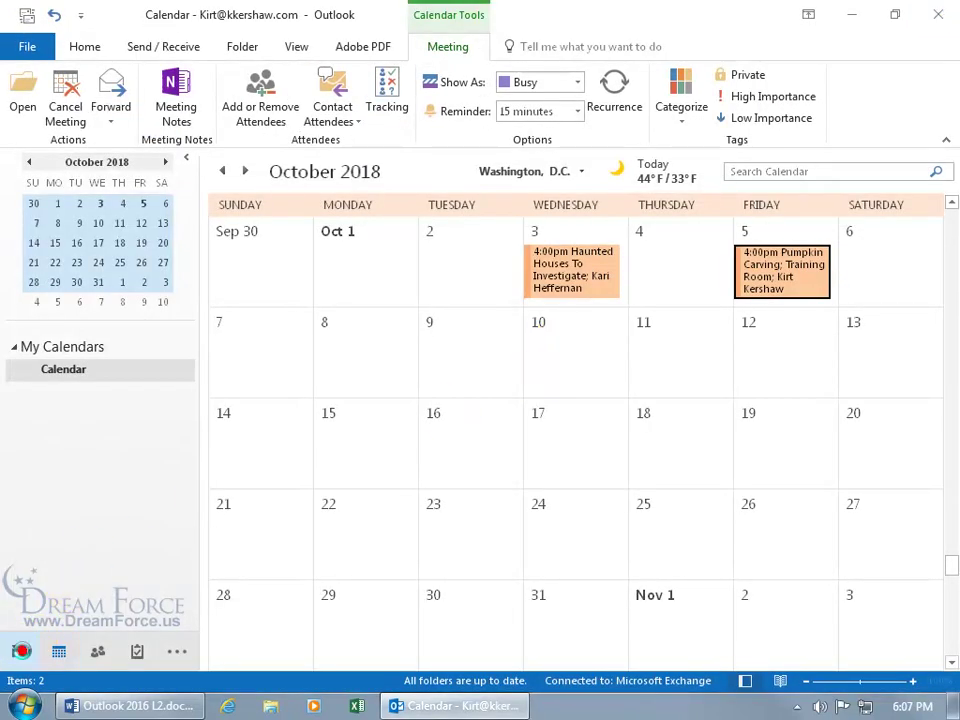
Step: Paste the Name, Attendance and Response attendee list into a new email's body
click(19, 651)
key(ctrl+n)
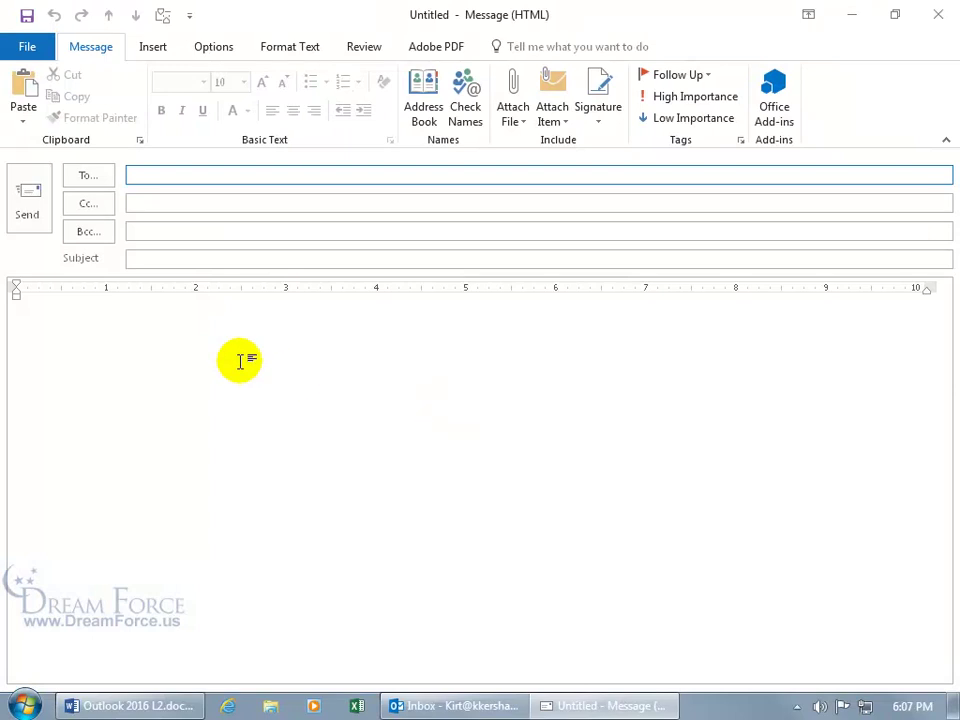
click(182, 336)
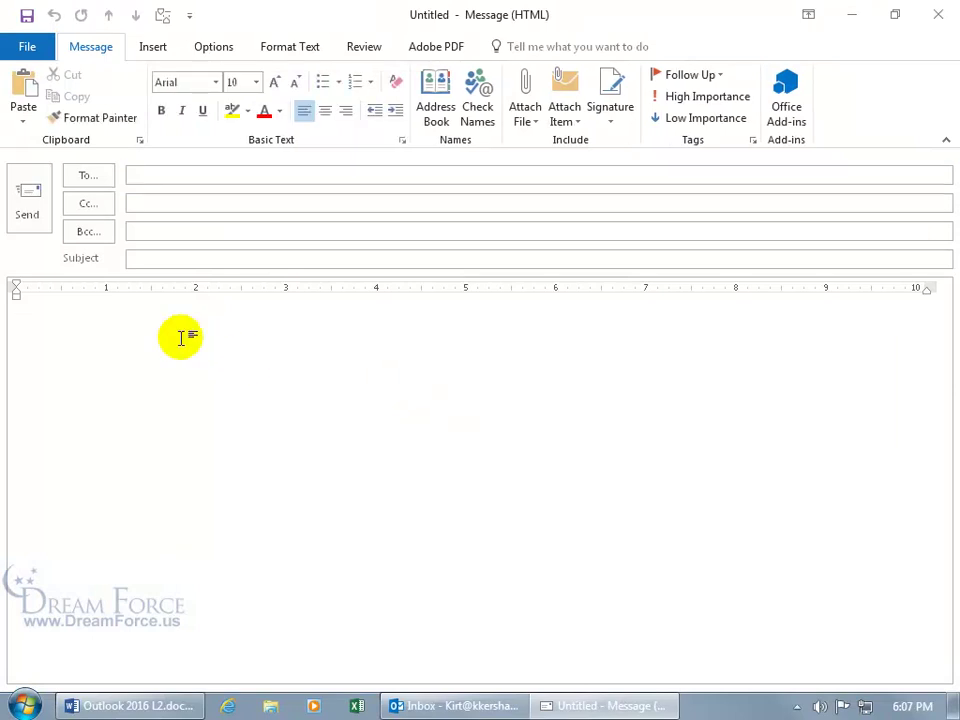
key(ctrl+v)
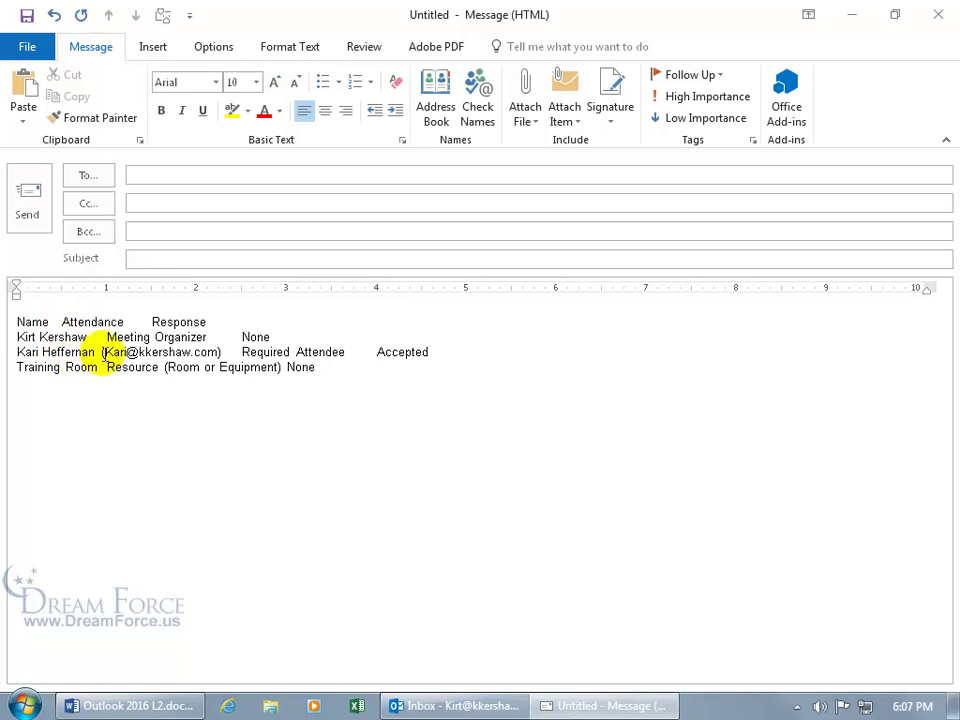
click(62, 322)
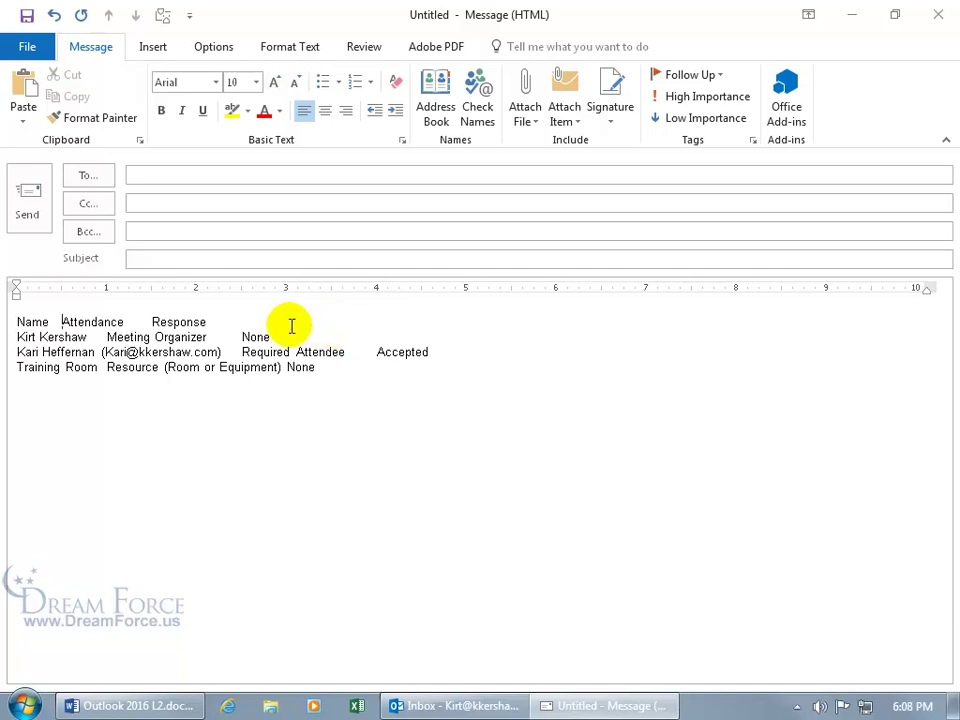
click(296, 55)
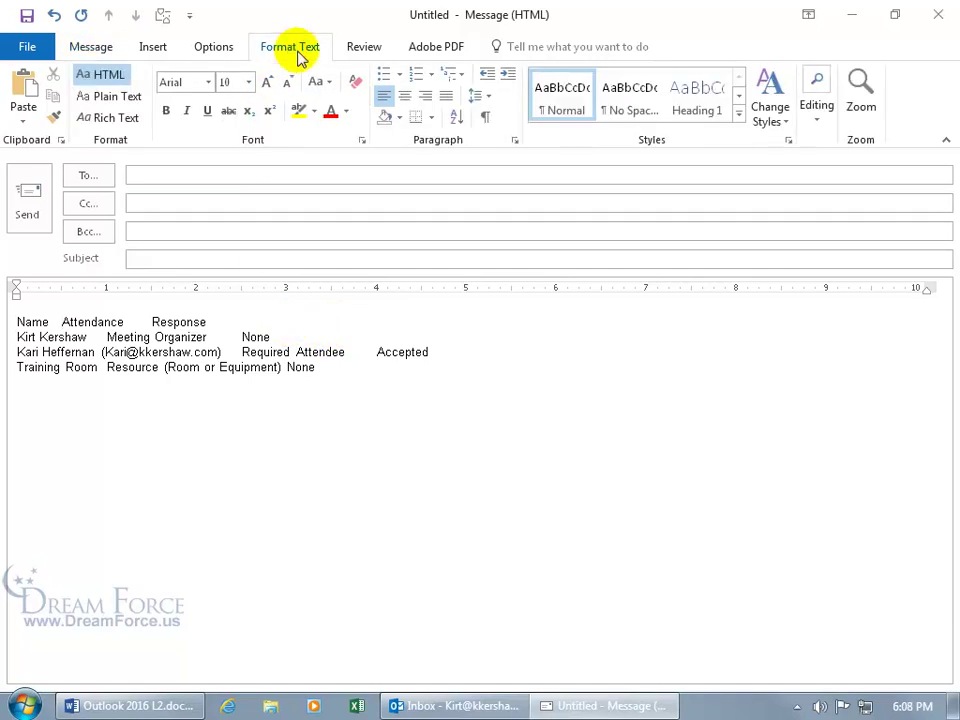
click(515, 140)
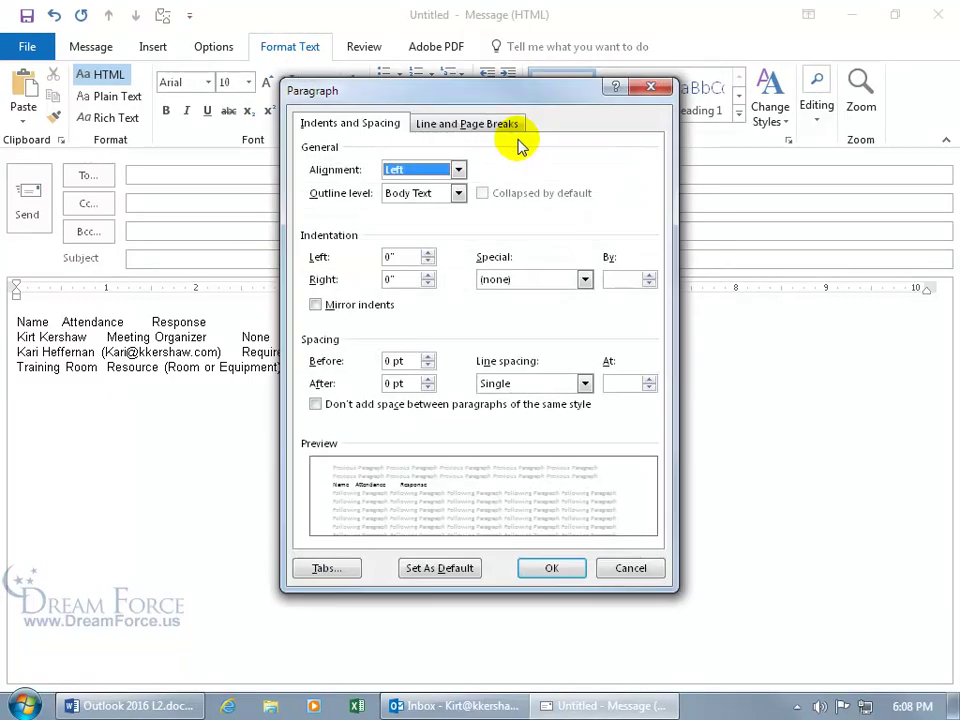
click(347, 577)
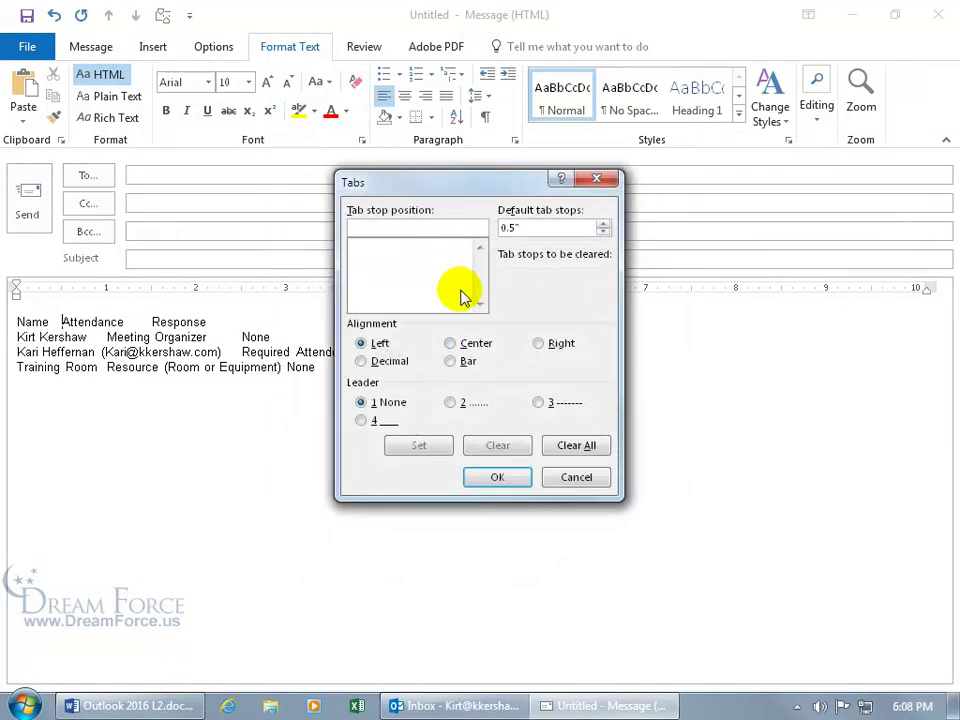
click(563, 476)
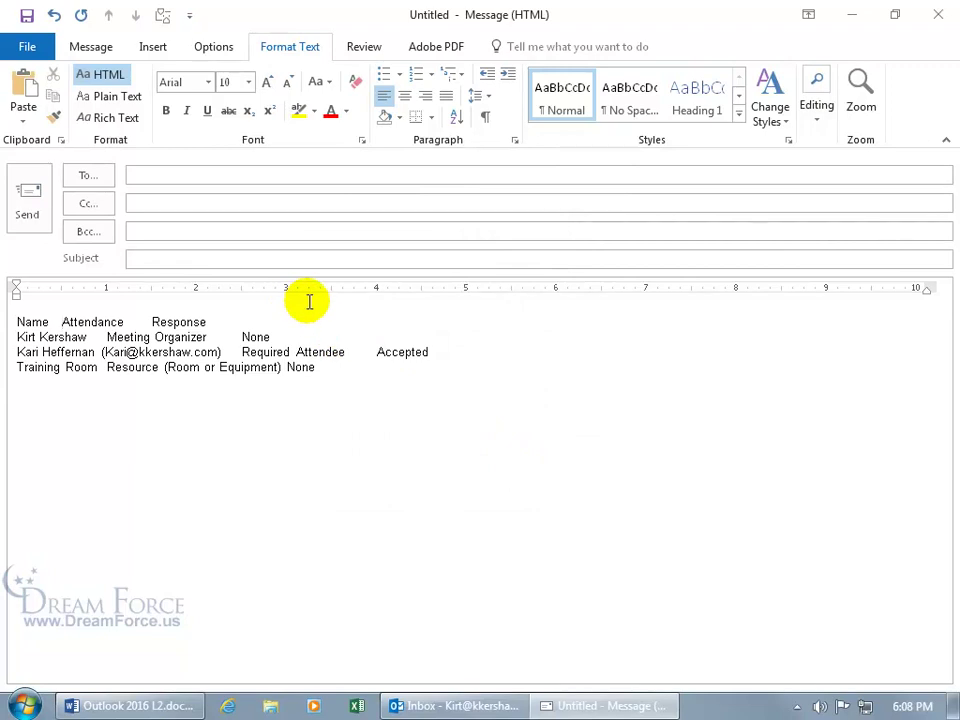
click(163, 17)
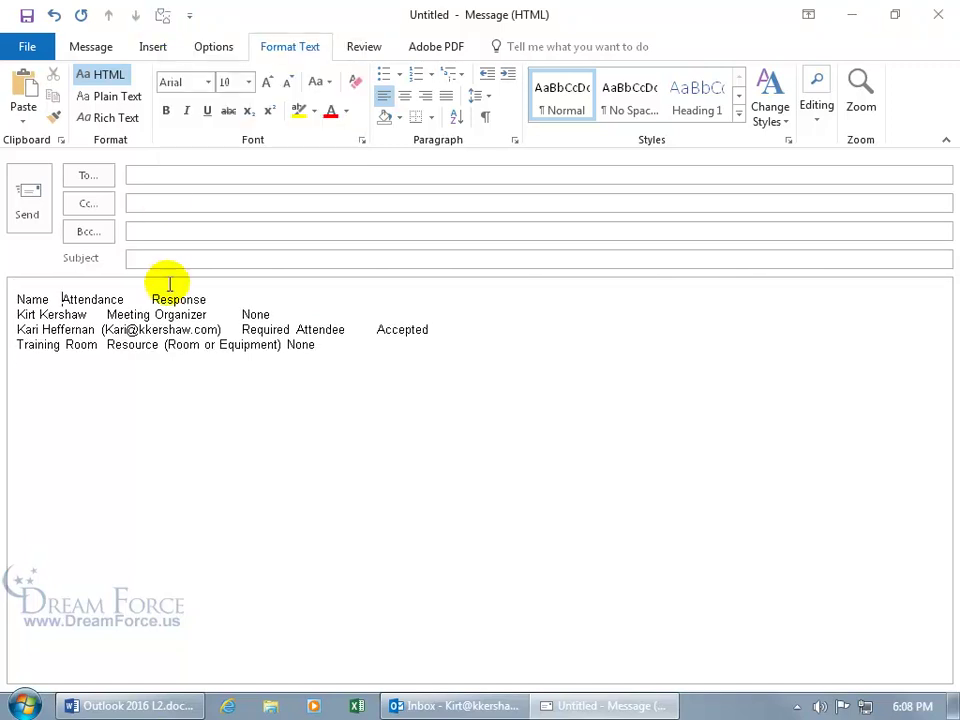
click(163, 17)
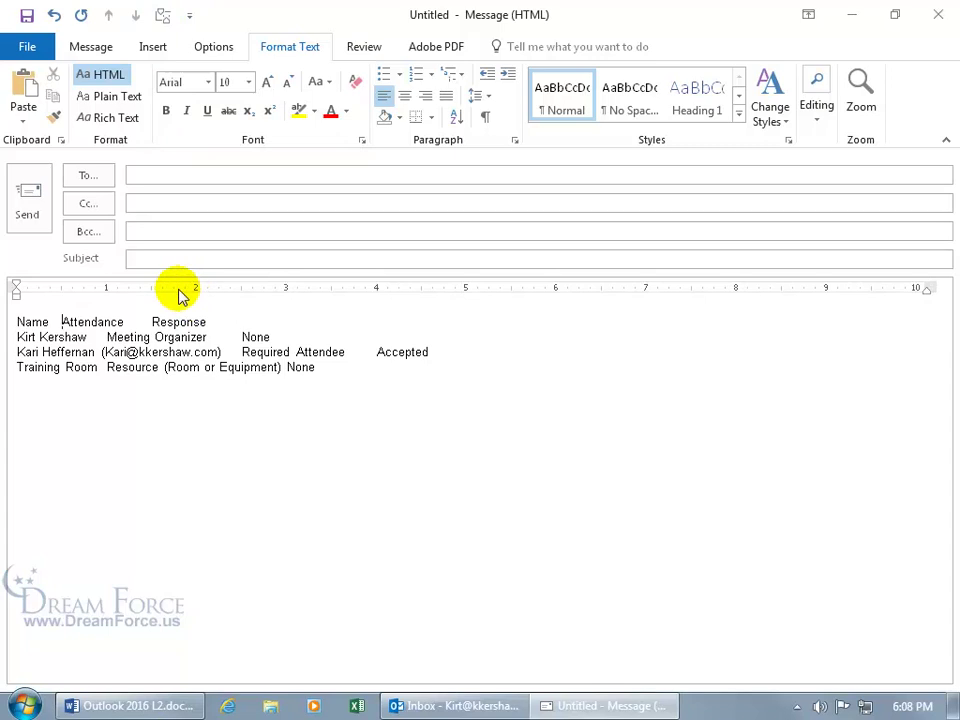
Step: Set left tab stops at 3" and 6" for the four attendee lines
drag(18, 322, 261, 377)
drag(82, 290, 287, 296)
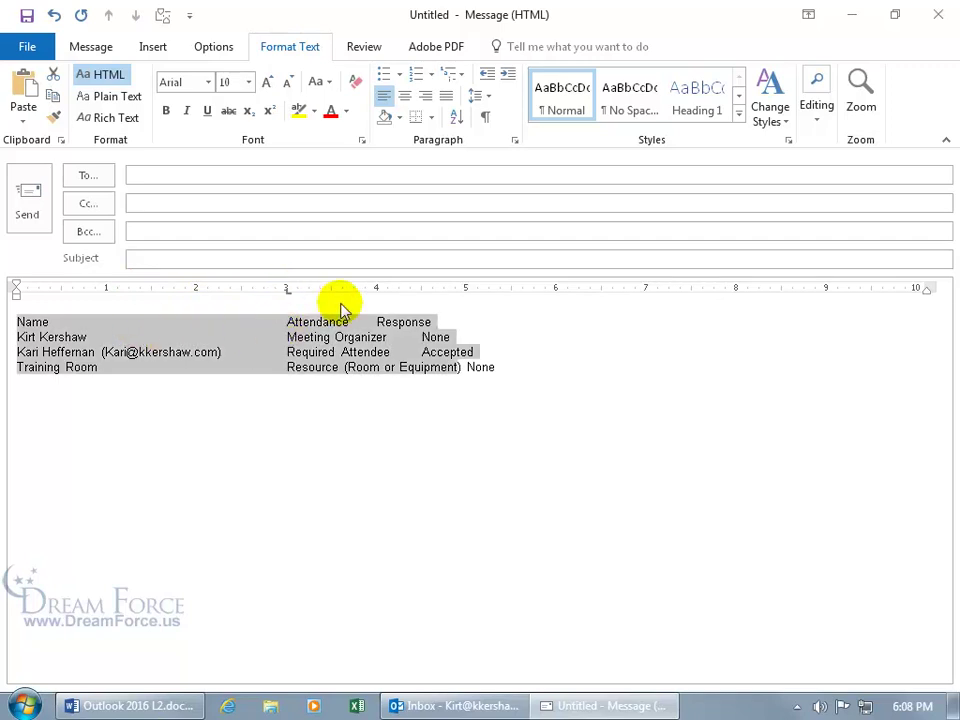
drag(389, 295, 556, 294)
click(495, 365)
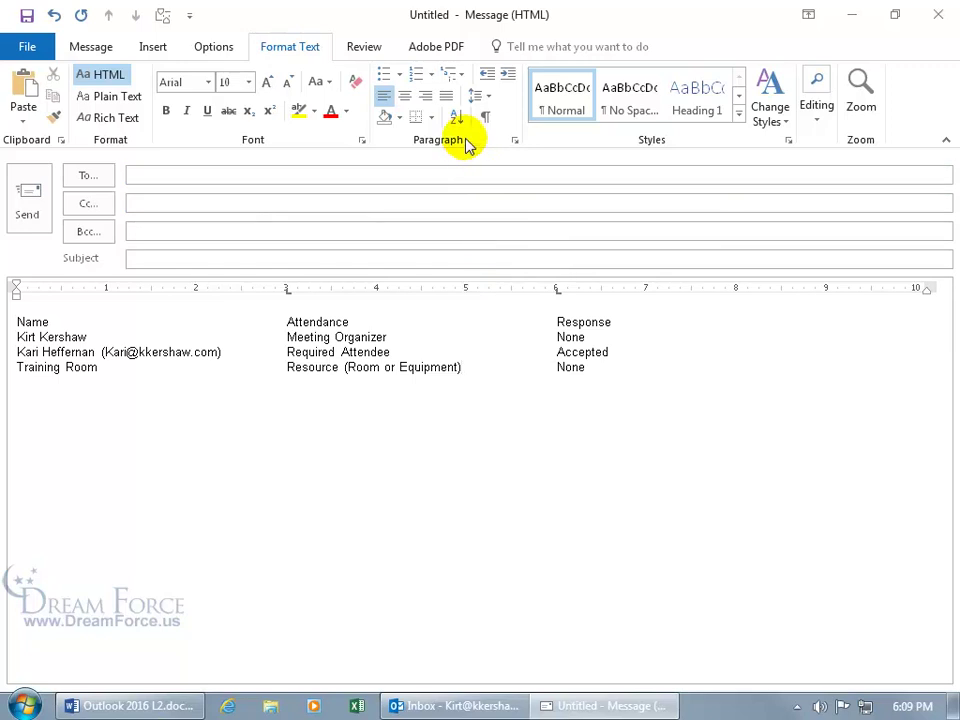
click(487, 117)
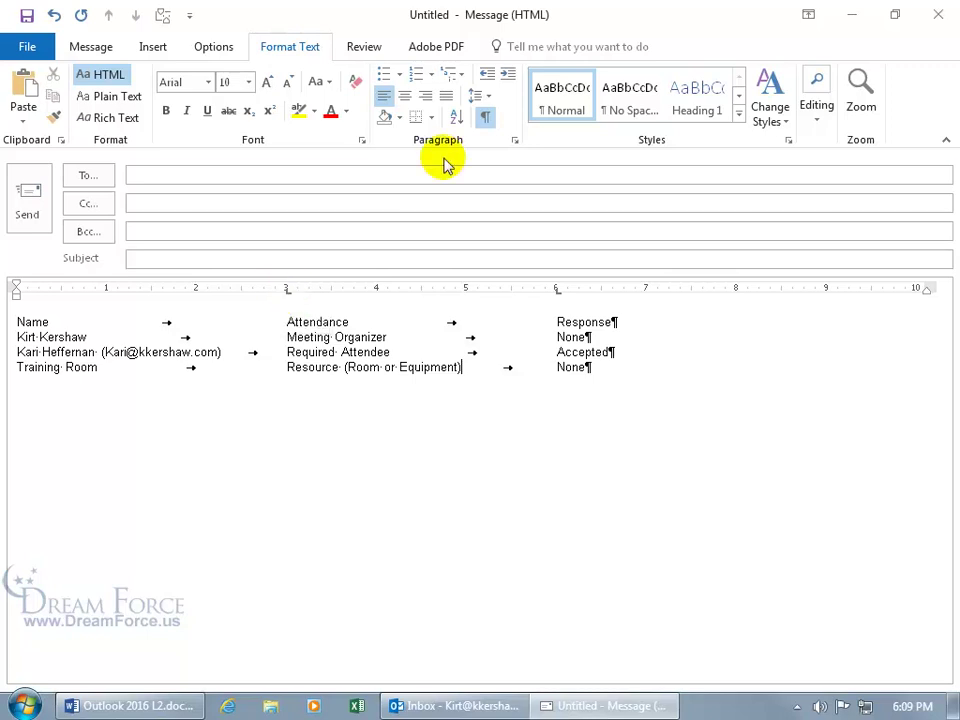
click(485, 117)
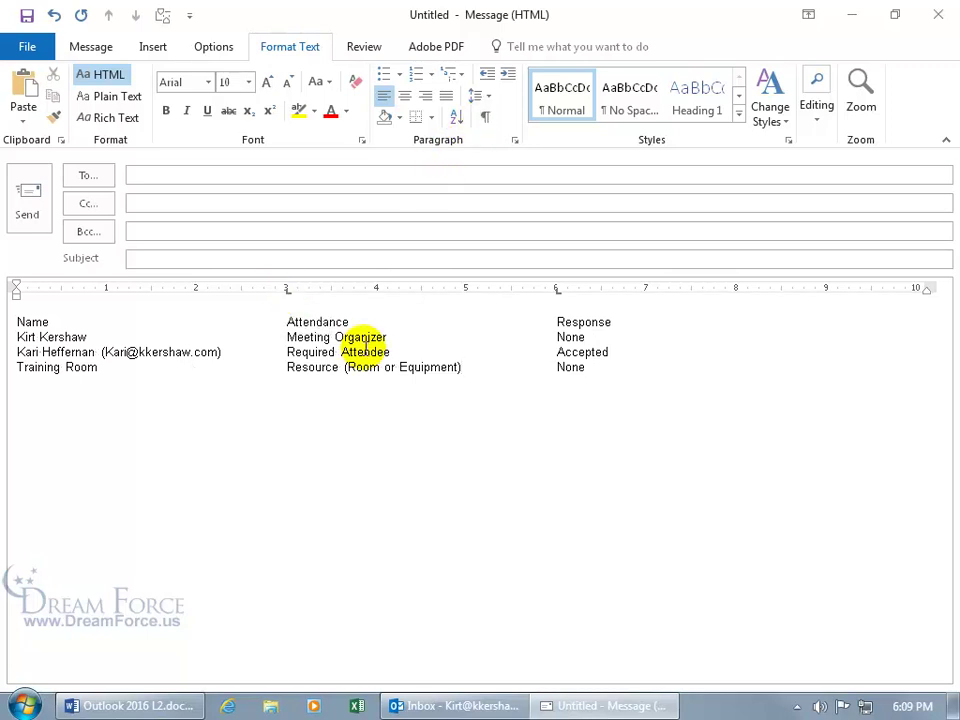